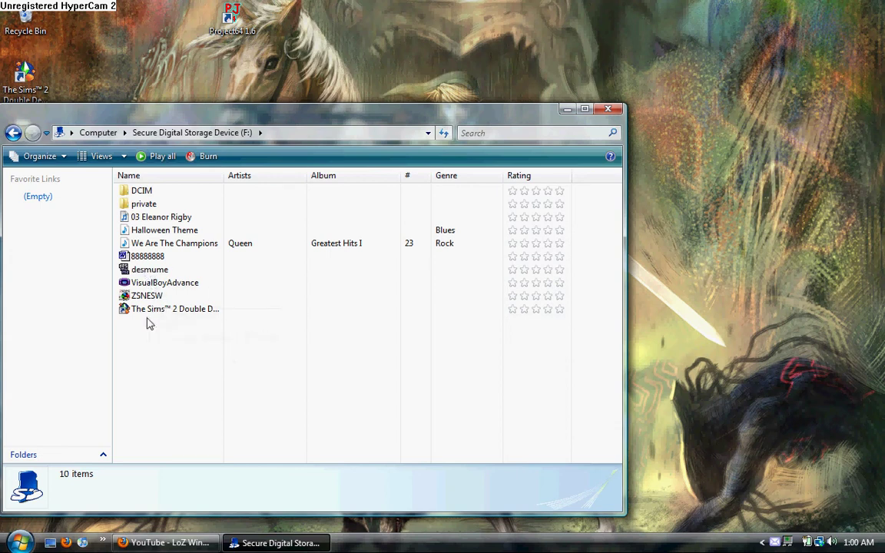
# Try to copy the Project64 1.6 desktop shortcut onto the Secure Digital Storage Device (F:)
pyautogui.rightClick(140, 257)
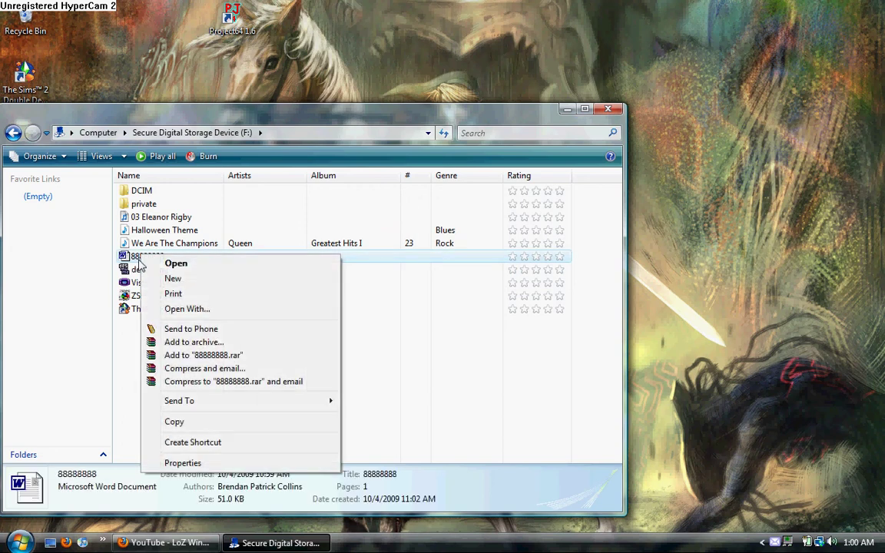
pyautogui.click(108, 369)
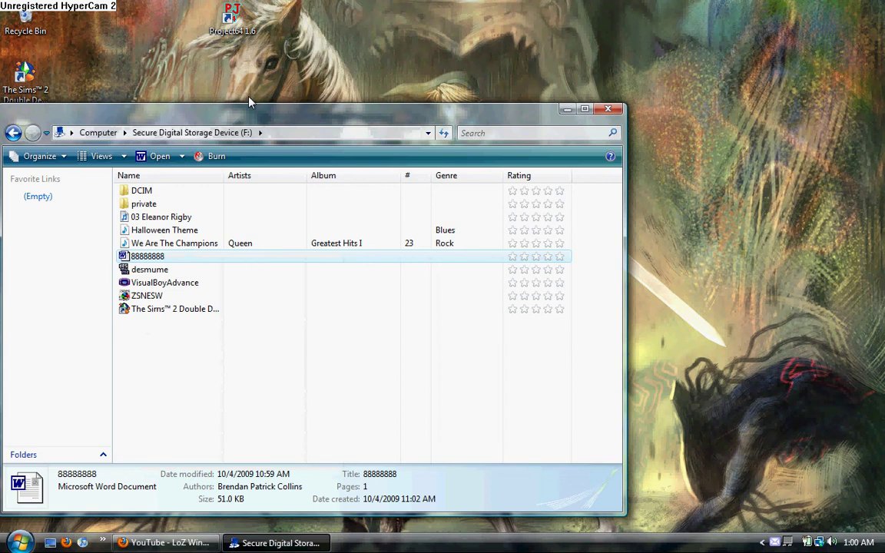
pyautogui.moveTo(230, 15); pyautogui.dragTo(183, 322)
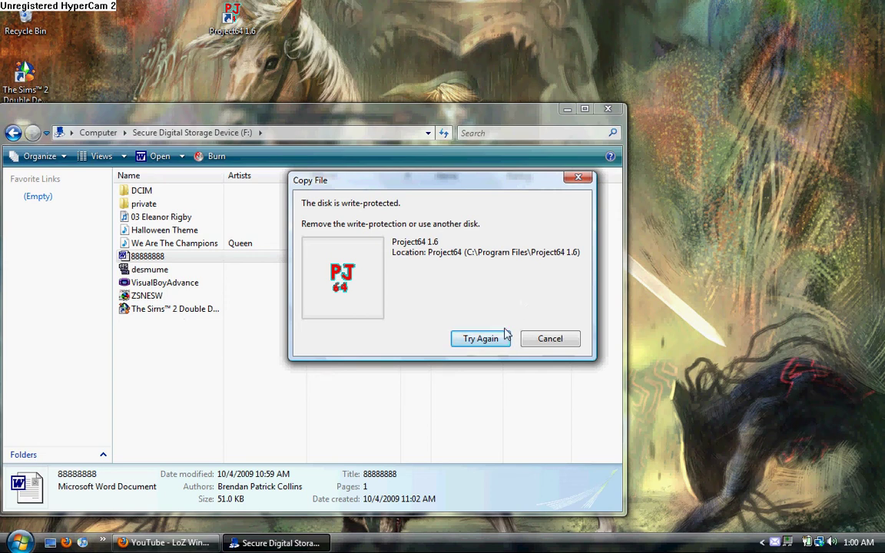
pyautogui.click(549, 338)
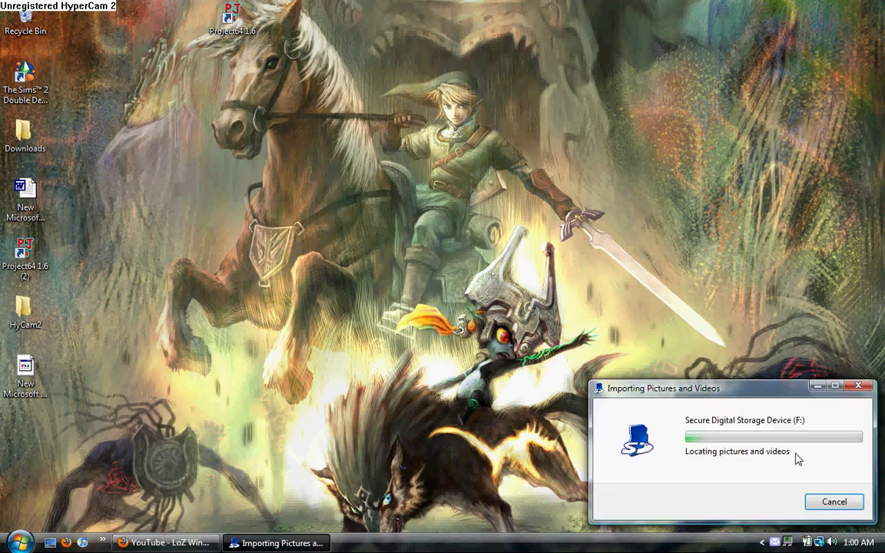
# Cancel the picture and video import and open the Secure Digital Storage Device (F:) from Computer
pyautogui.click(826, 487)
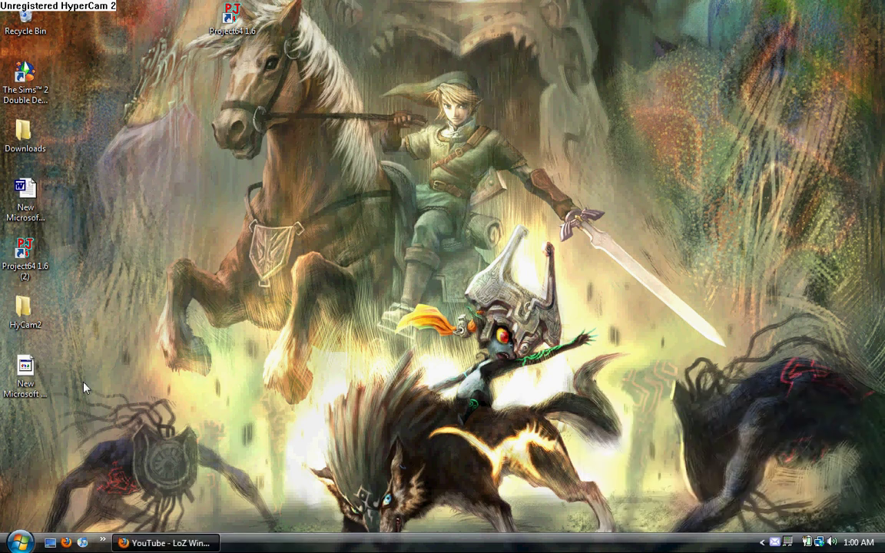
pyautogui.press('super')
pyautogui.click(209, 212)
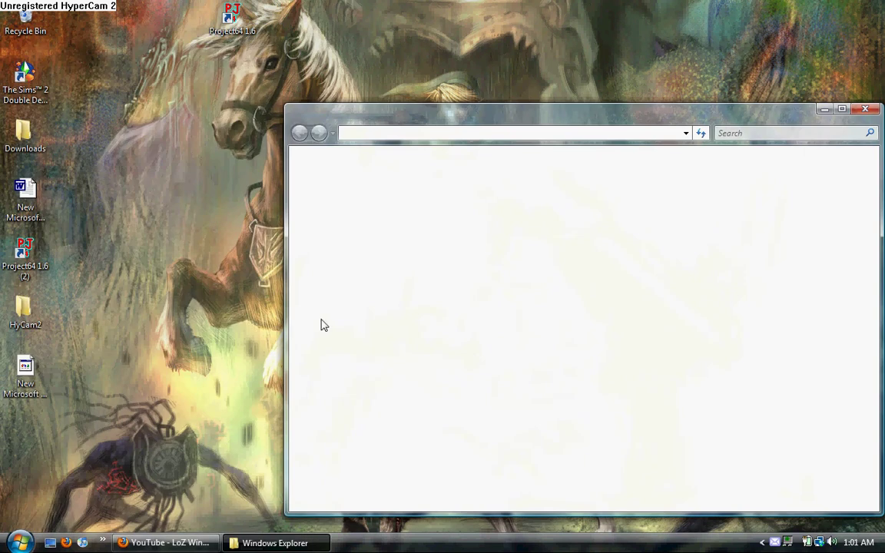
pyautogui.doubleClick(426, 278)
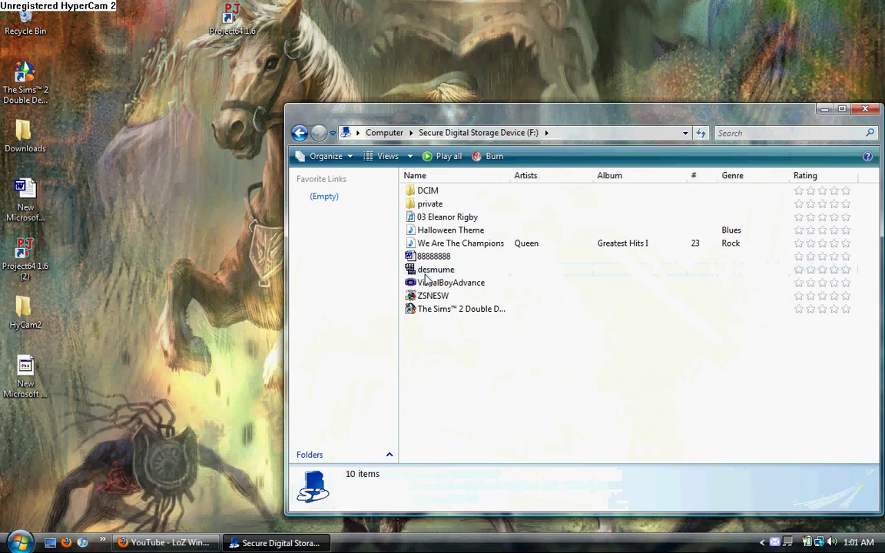
# Check which file commands are available for desmume on the memory card
pyautogui.doubleClick(424, 272)
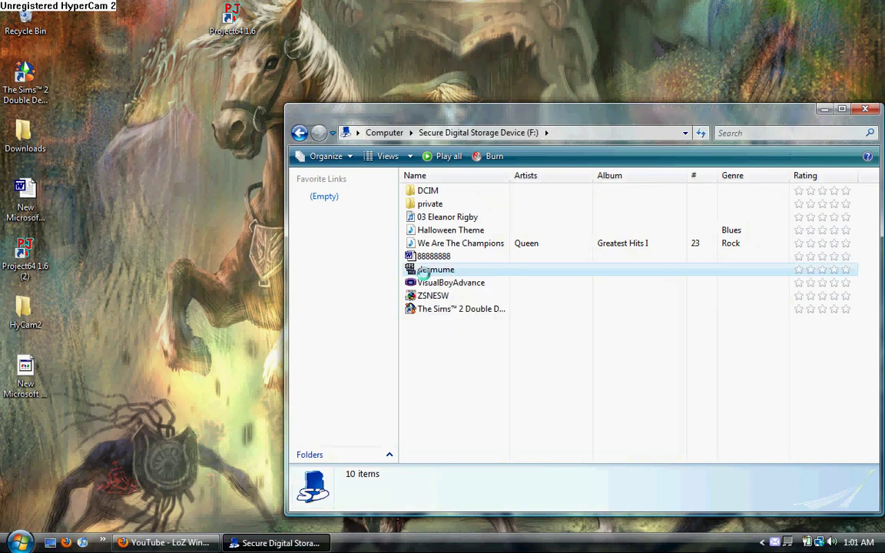
pyautogui.rightClick(422, 272)
pyautogui.click(358, 376)
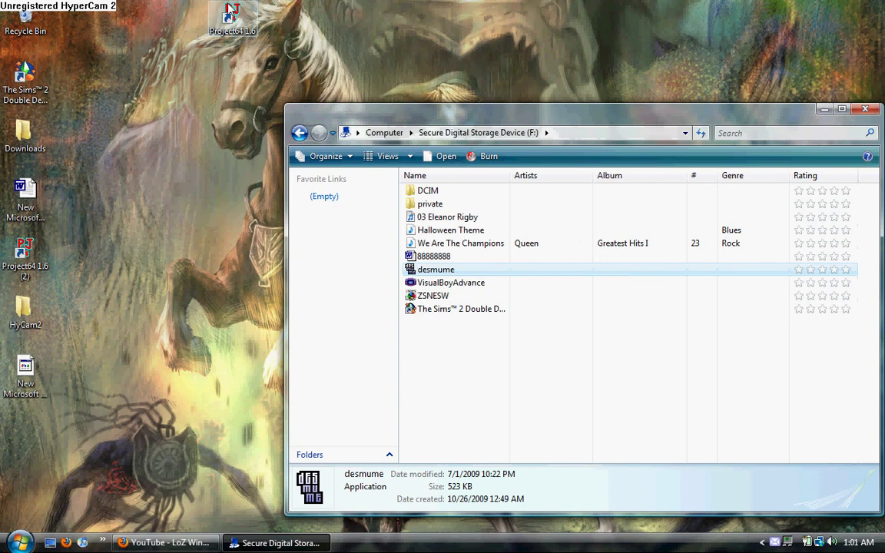
# Copy the Project64 1.6 desktop shortcut onto the Secure Digital Storage Device (F:) and delete the desktop original
pyautogui.moveTo(230, 10); pyautogui.dragTo(442, 322)
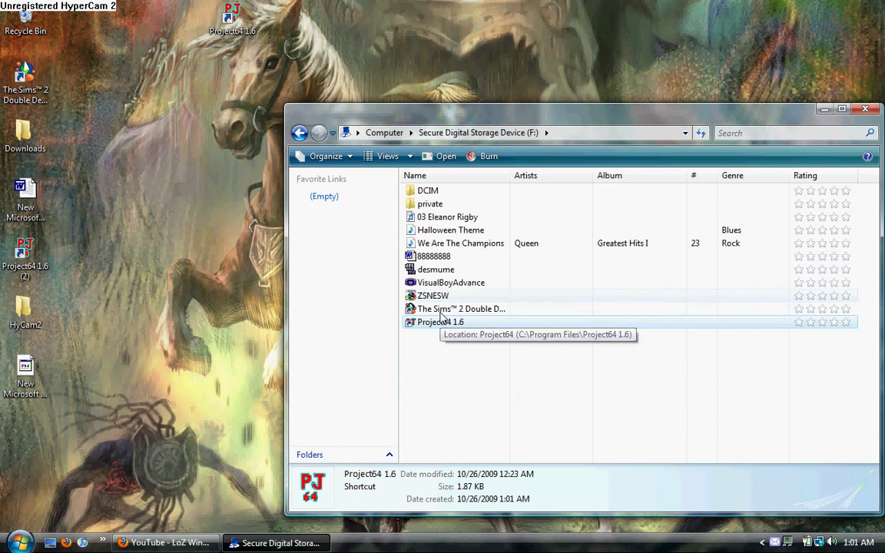
pyautogui.click(196, 155)
pyautogui.click(233, 19)
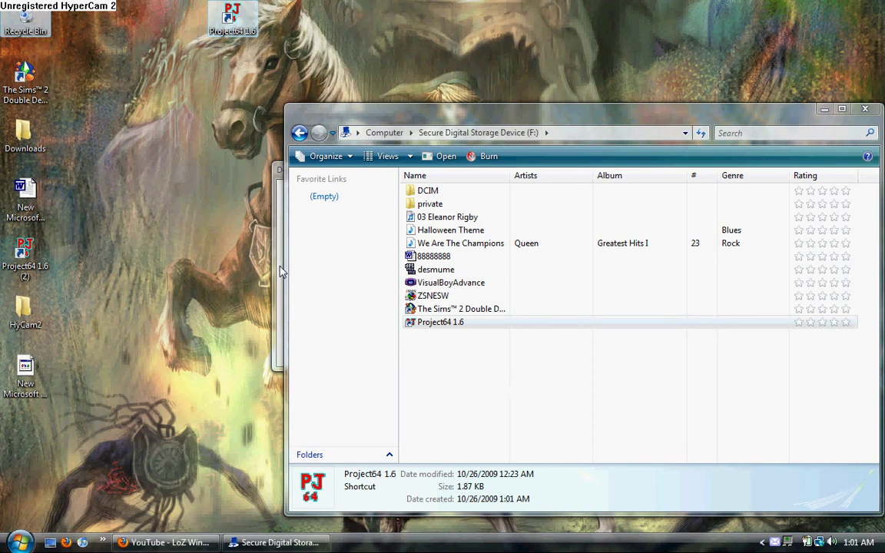
pyautogui.press('Delete')
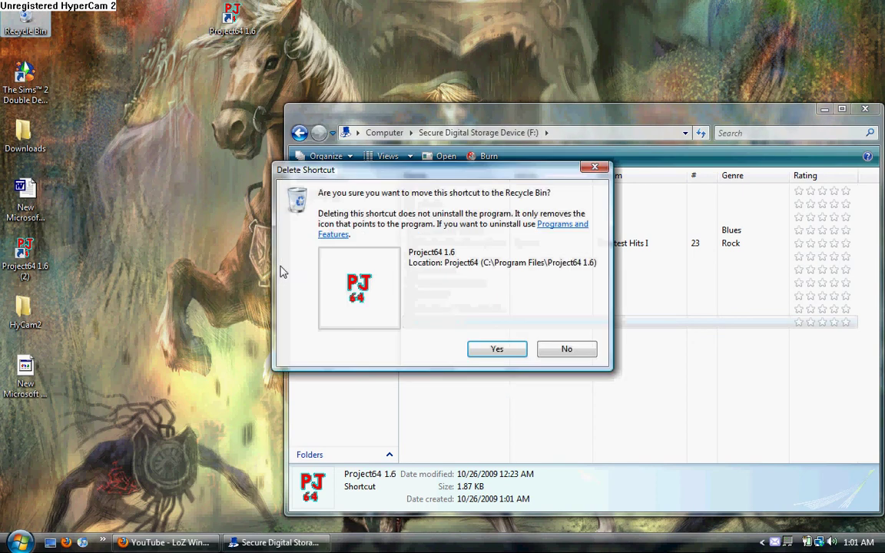
pyautogui.click(498, 348)
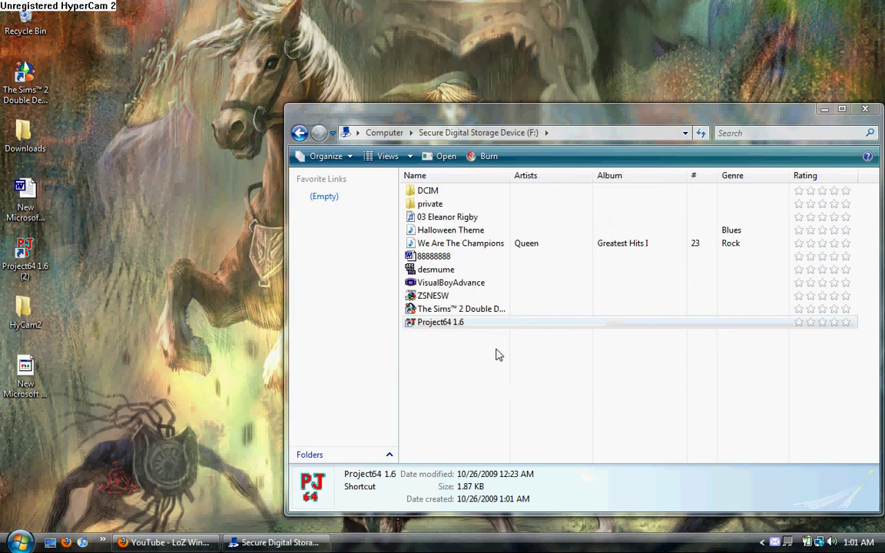
# Permanently delete the Word document 88888888 from the memory card
pyautogui.rightClick(434, 259)
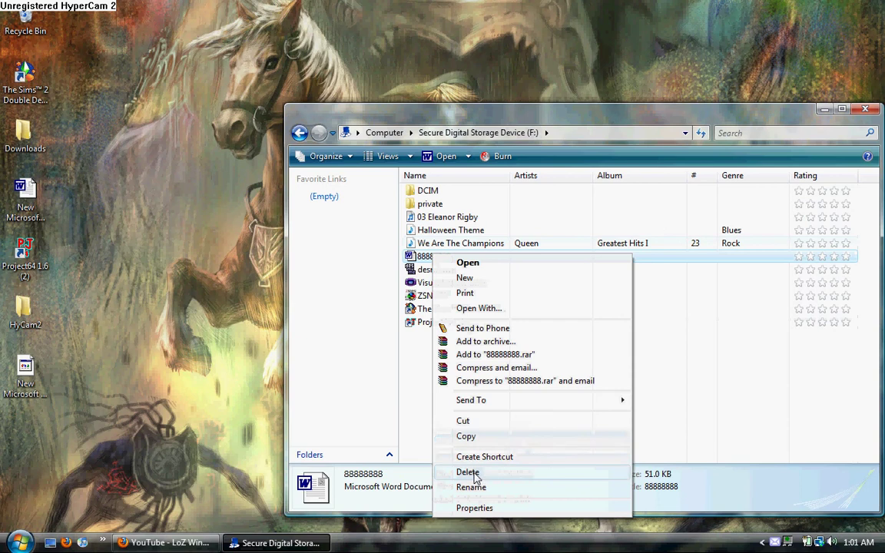
pyautogui.press('Escape')
pyautogui.press('Delete')
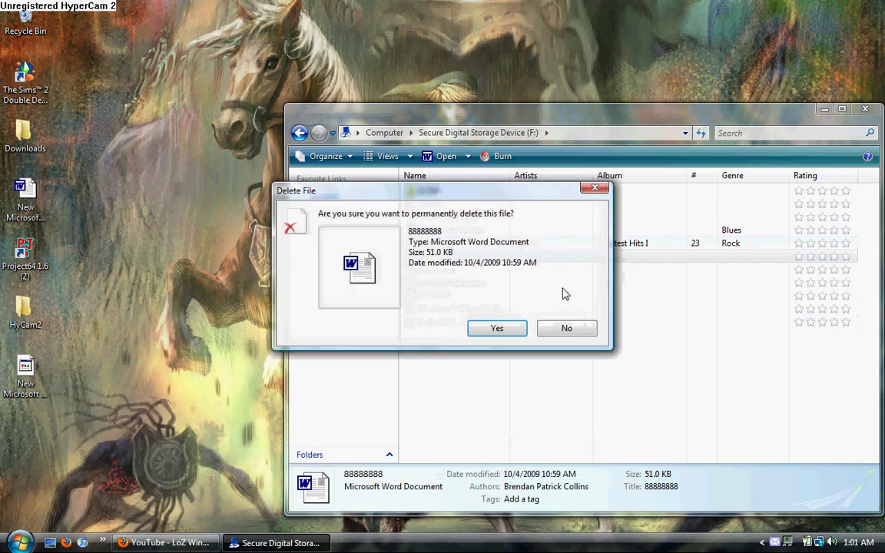
pyautogui.click(508, 329)
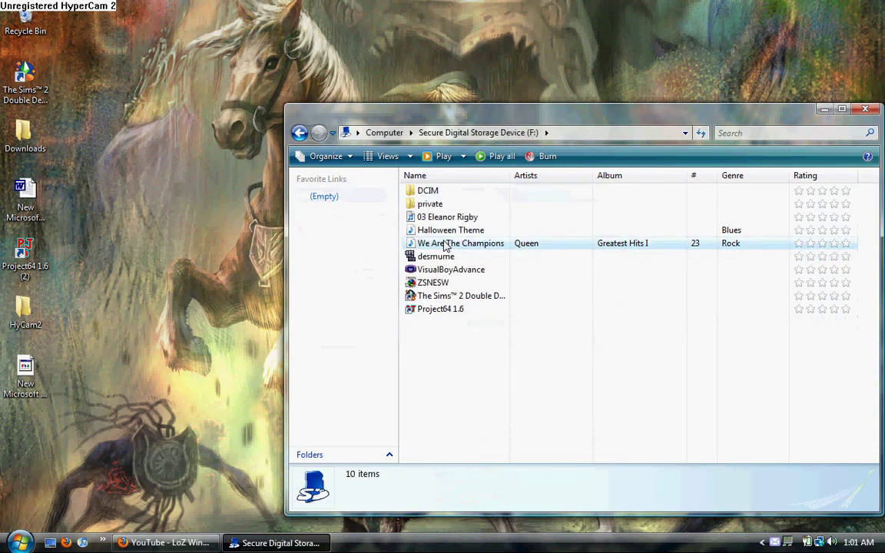
# Permanently delete the songs Halloween Theme and We Are The Champions from the memory card
pyautogui.click(444, 244)
pyautogui.hotkey('shift', 'Up')
pyautogui.rightClick(447, 243)
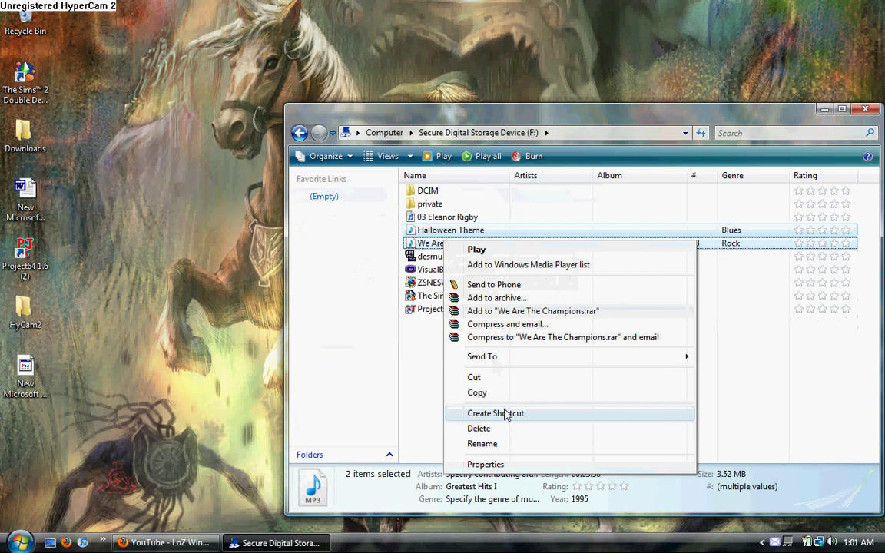
pyautogui.click(480, 429)
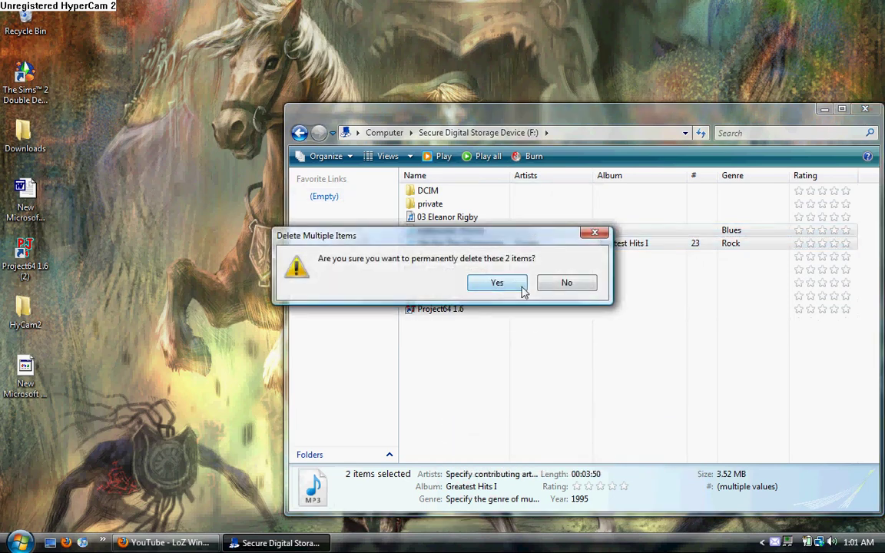
pyautogui.click(498, 281)
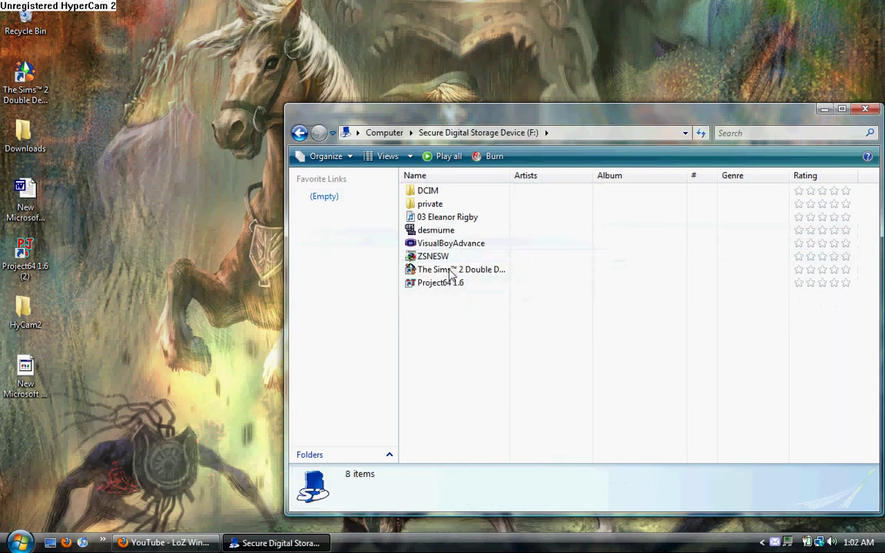
# Play 03 Eleanor Rigby from the memory card in iTunes, and close iTunes to return to the card's file list
pyautogui.click(448, 219)
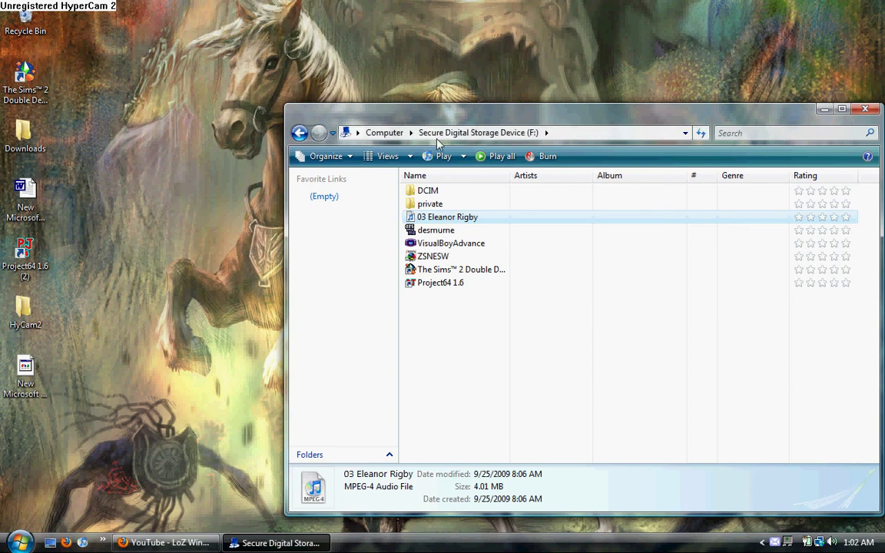
pyautogui.doubleClick(444, 219)
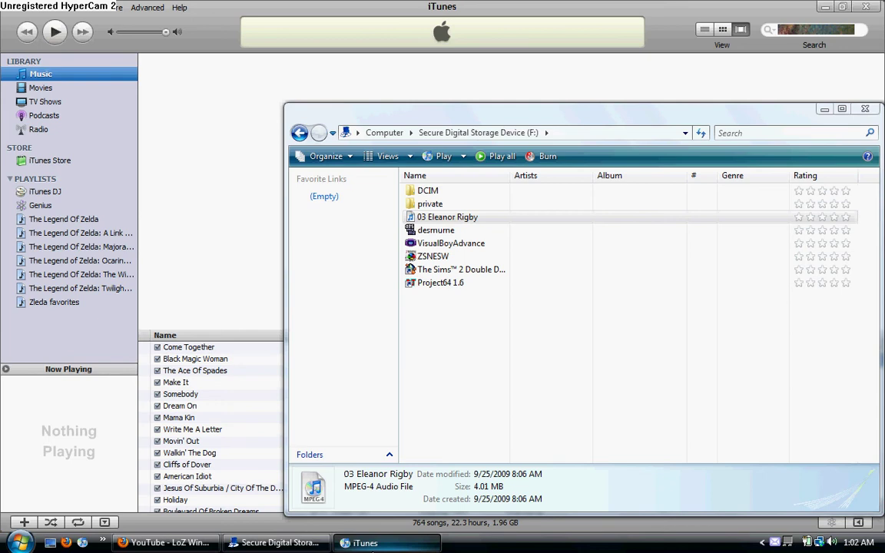
pyautogui.click(824, 109)
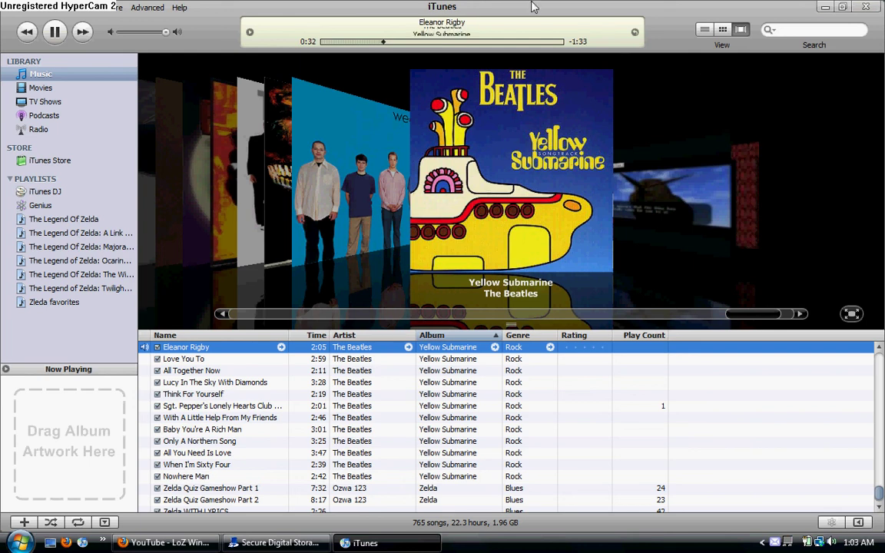
pyautogui.click(860, 7)
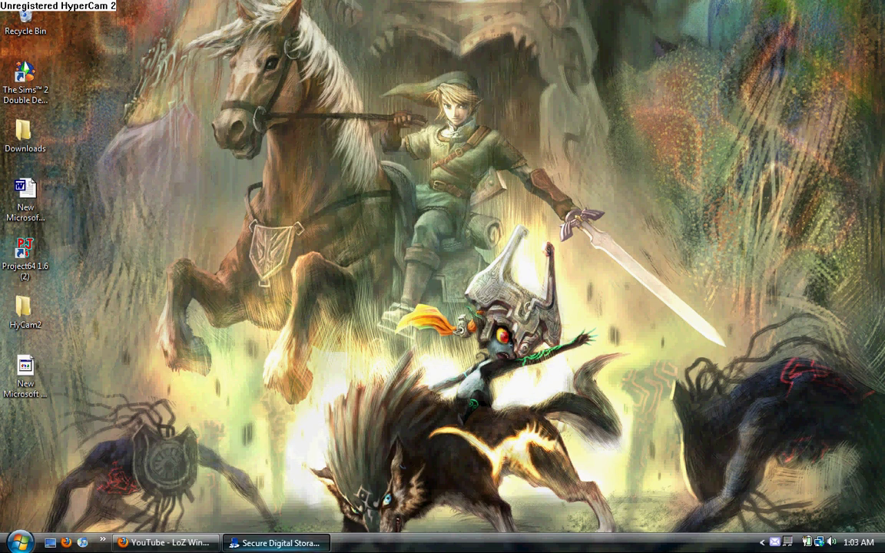
pyautogui.click(275, 543)
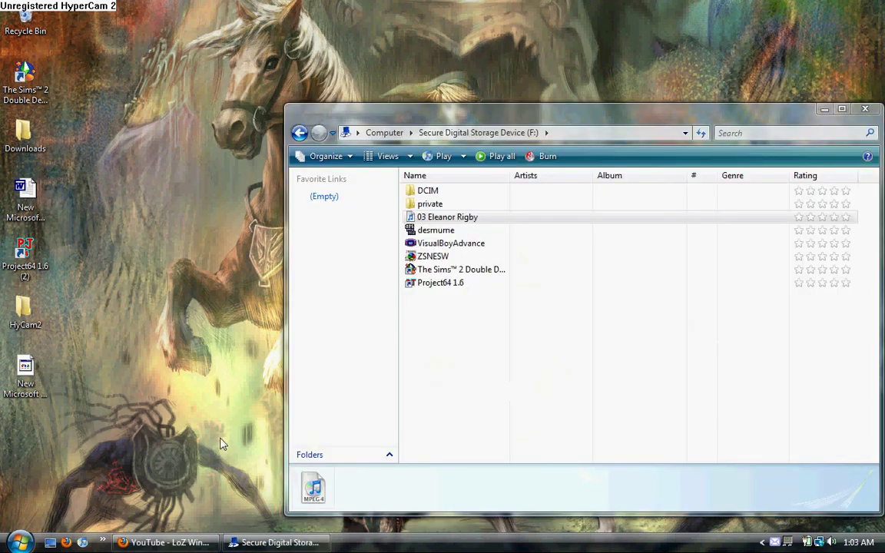